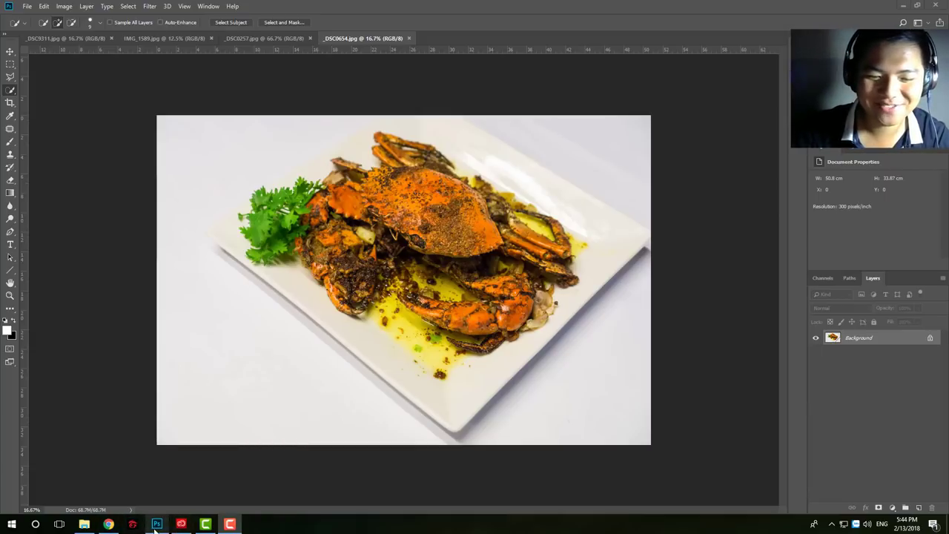
Step: Read the Photoshop CC update release notes in Creative Cloud, then return to Photoshop
{"action": "left_click", "coordinate": [181, 524]}
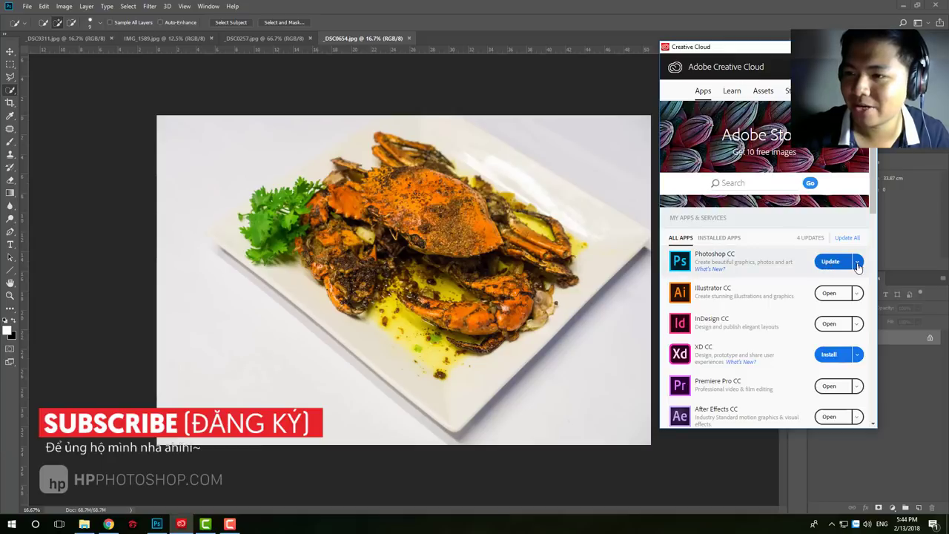
{"action": "left_click", "coordinate": [709, 270]}
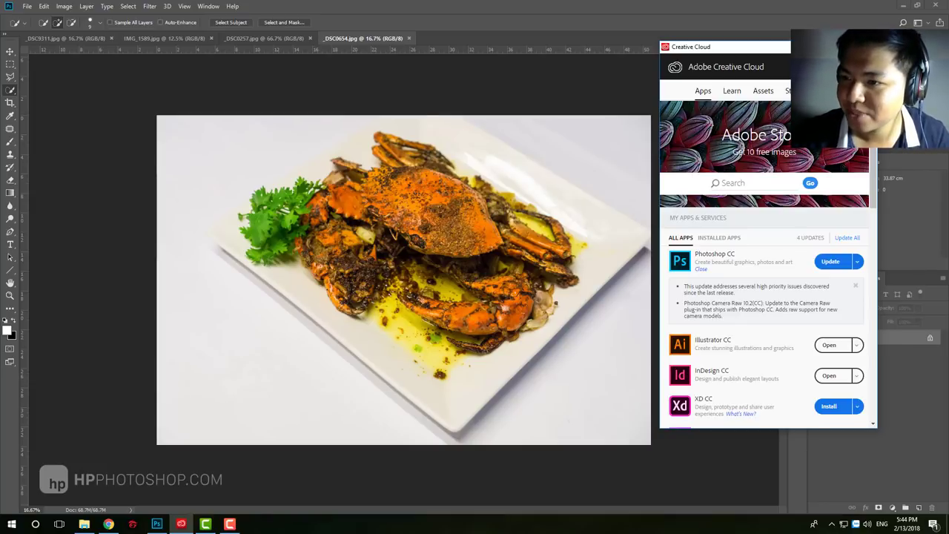
{"action": "left_click", "coordinate": [445, 475]}
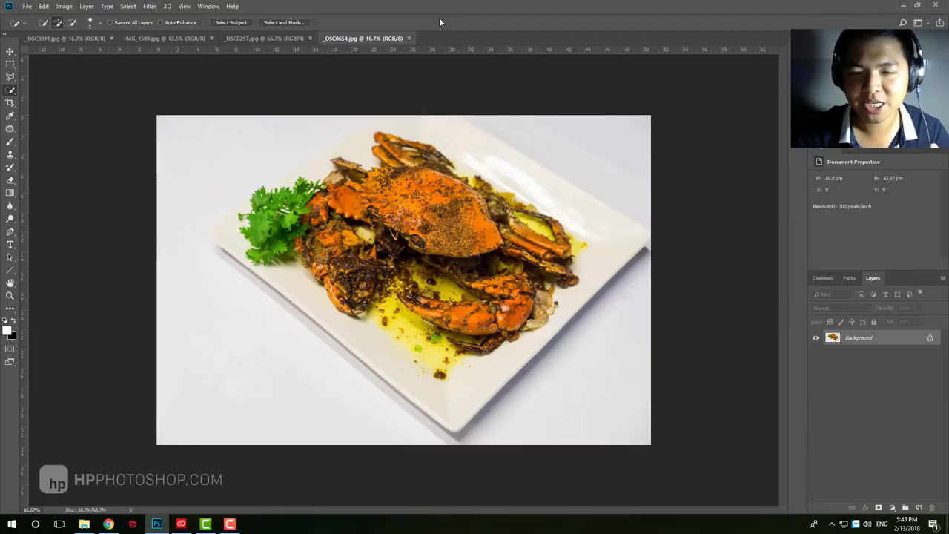
Step: Browse the selection tool group, trying Magic Wand before returning to Quick Selection
{"action": "left_click", "coordinate": [11, 93]}
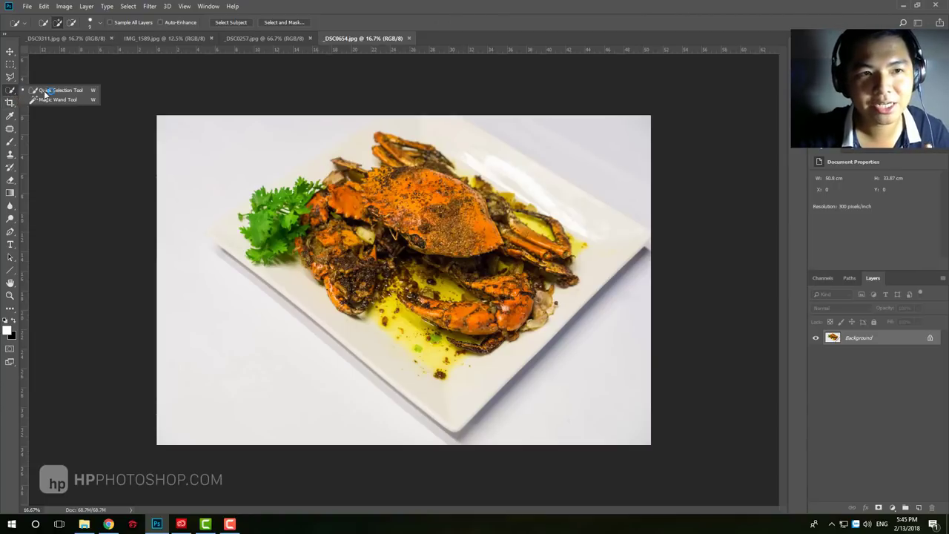
{"action": "left_click", "coordinate": [45, 99]}
{"action": "left_click", "coordinate": [10, 92]}
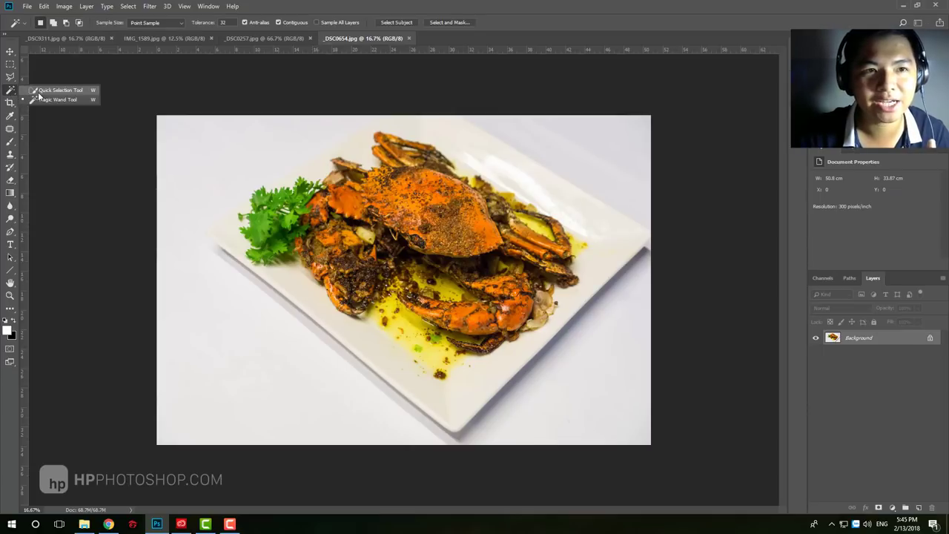
{"action": "left_click", "coordinate": [42, 91]}
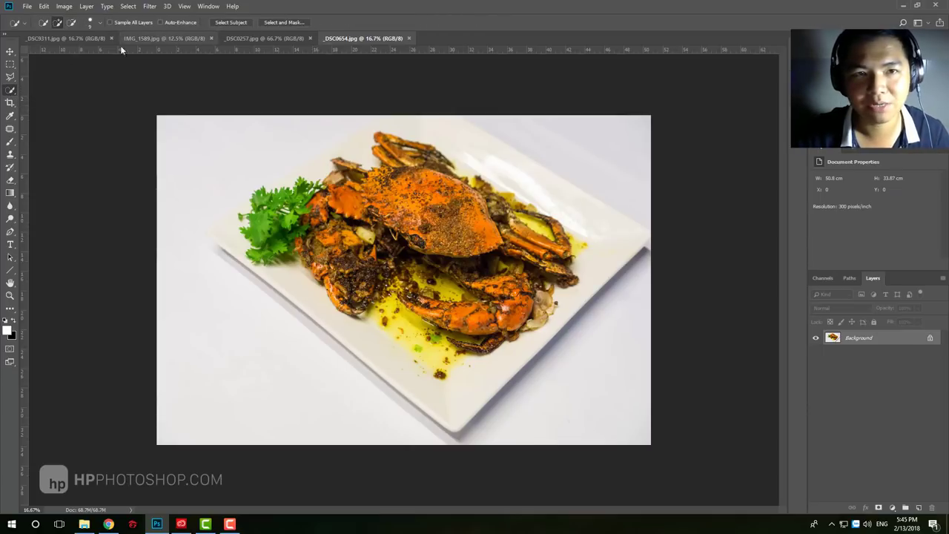
{"action": "left_click", "coordinate": [10, 92]}
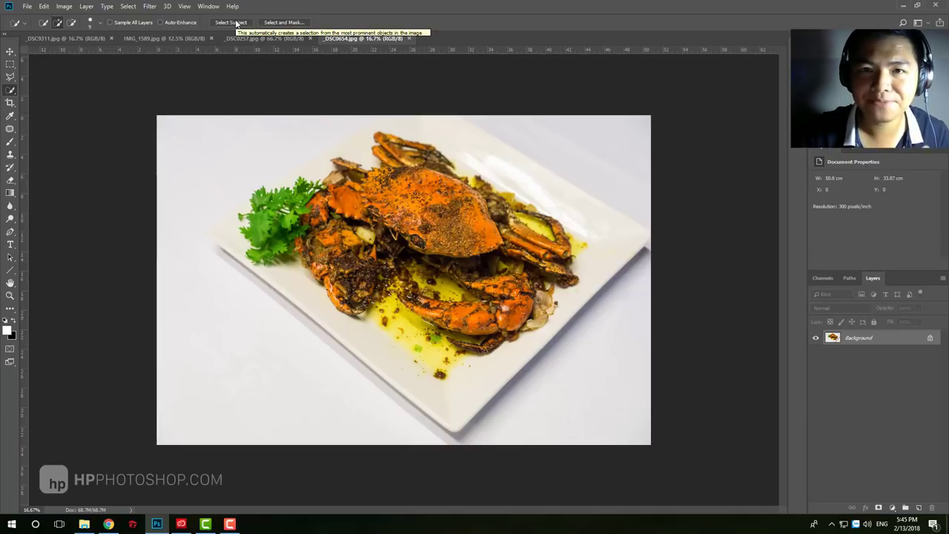
Step: Select Subject on the crab dish, copy it to Layer 1, and preview it by toggling Background
{"action": "left_click", "coordinate": [238, 23]}
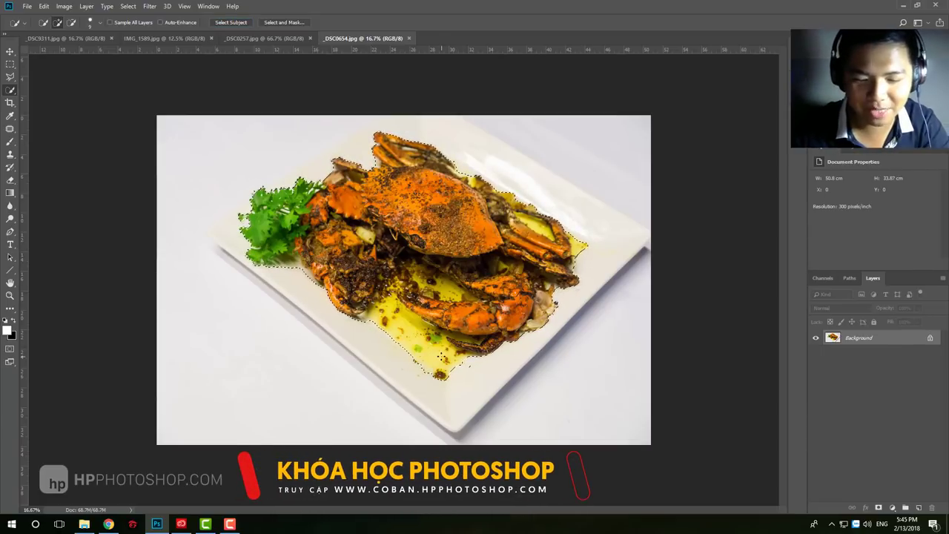
{"action": "key", "text": "ctrl+j"}
{"action": "left_click", "coordinate": [830, 353]}
{"action": "left_click", "coordinate": [815, 353]}
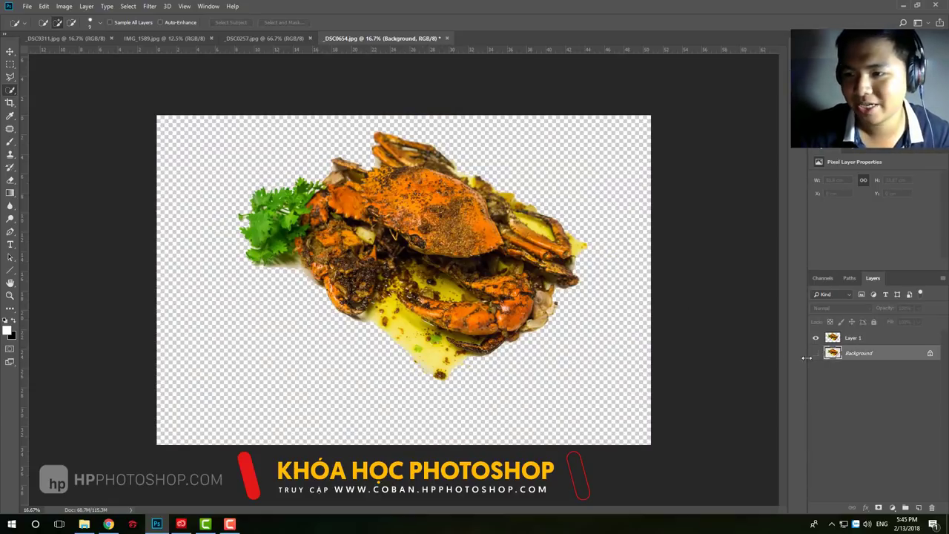
{"action": "left_click", "coordinate": [816, 353]}
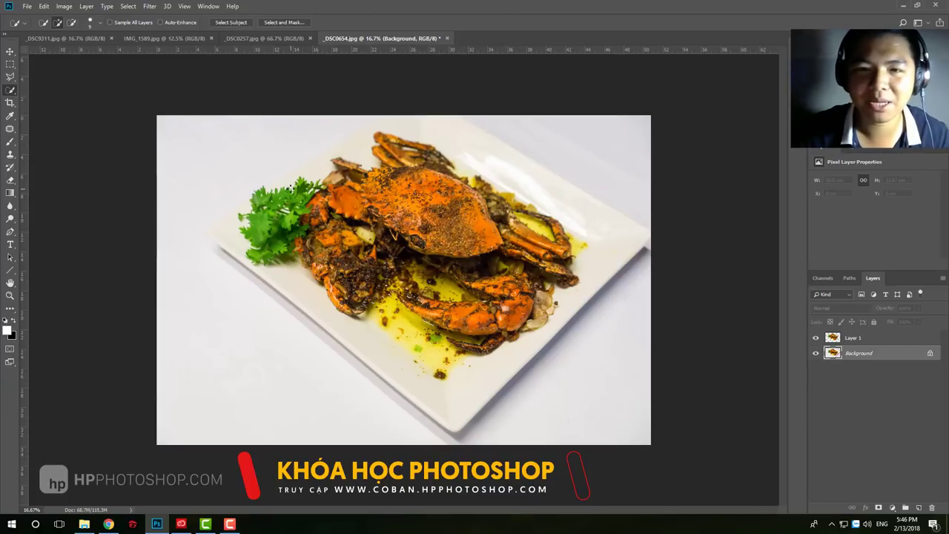
{"action": "left_click", "coordinate": [816, 353]}
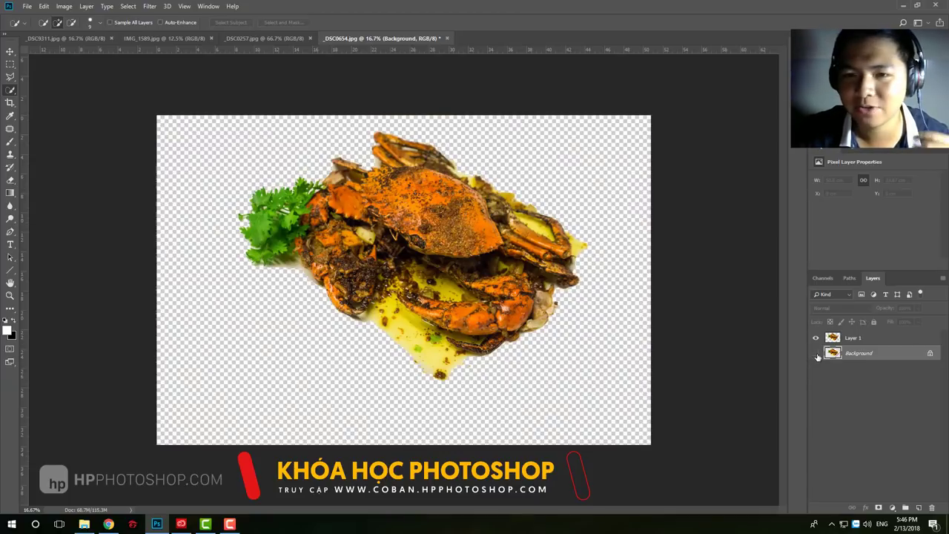
{"action": "left_click", "coordinate": [816, 354]}
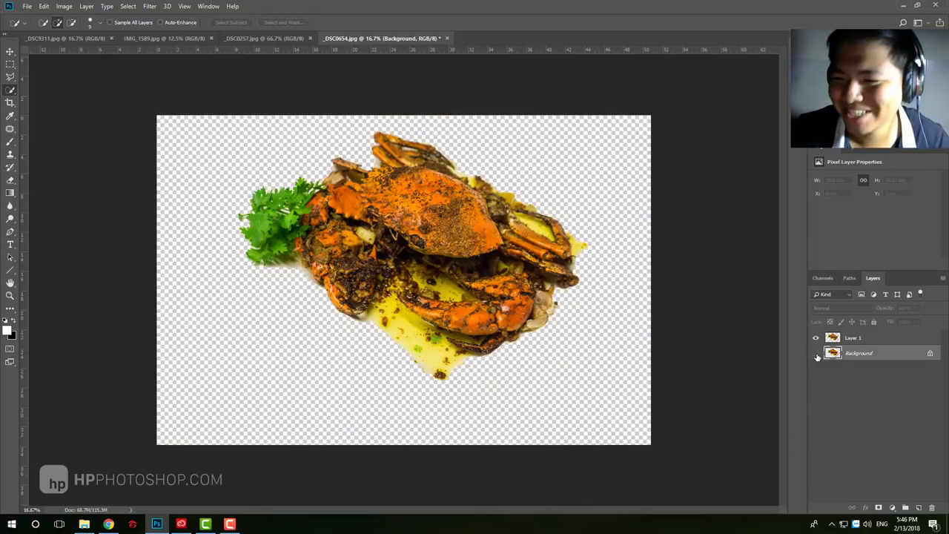
{"action": "left_click", "coordinate": [816, 353]}
{"action": "left_click", "coordinate": [816, 353]}
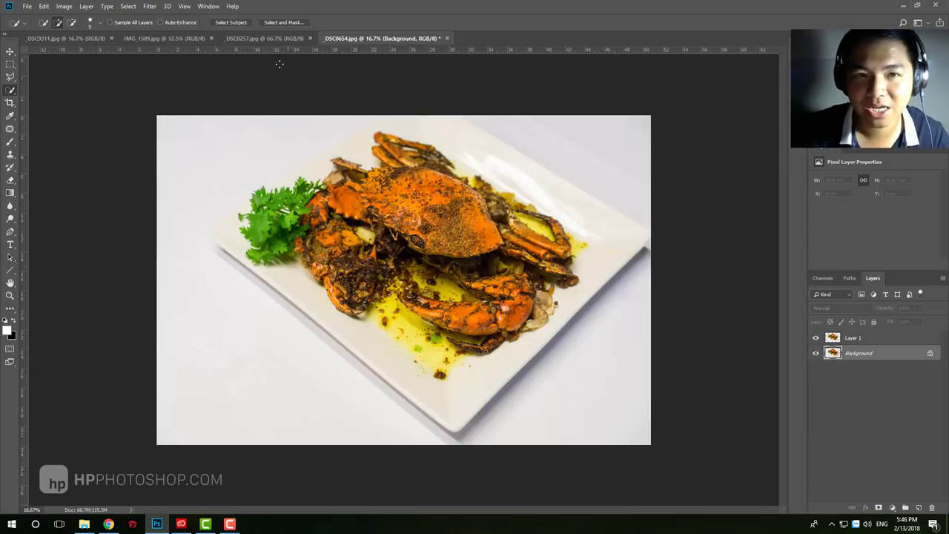
Step: Switch to IMG_1589.jpg, paint a trial Quick Selection over the man, then deselect
{"action": "left_click", "coordinate": [265, 38]}
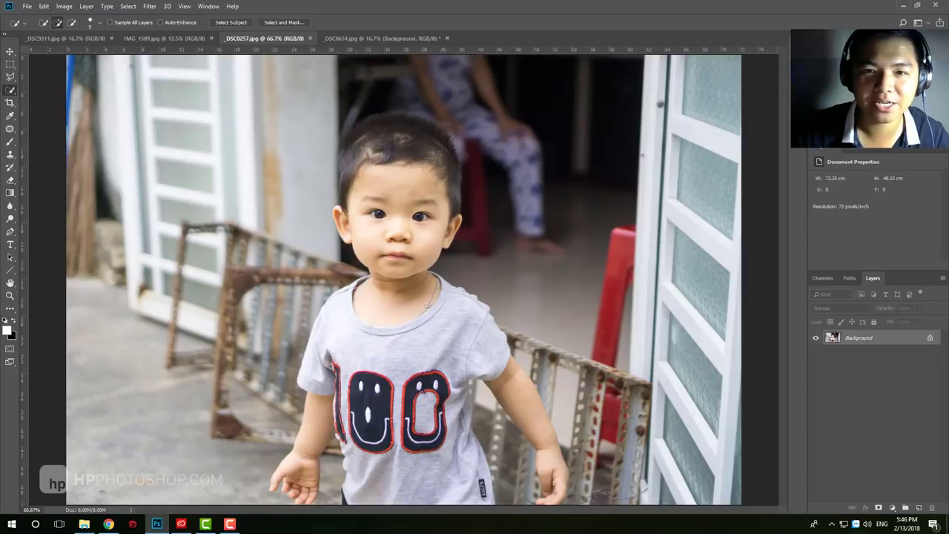
{"action": "left_click", "coordinate": [156, 38]}
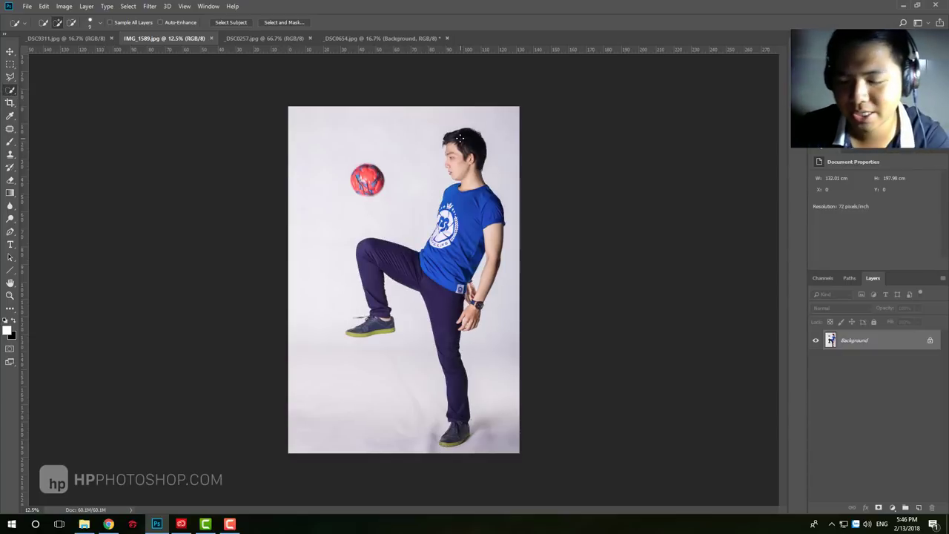
{"action": "key", "text": "bracketright"}
{"action": "key", "text": "bracketright"}
{"action": "key", "text": "bracketright"}
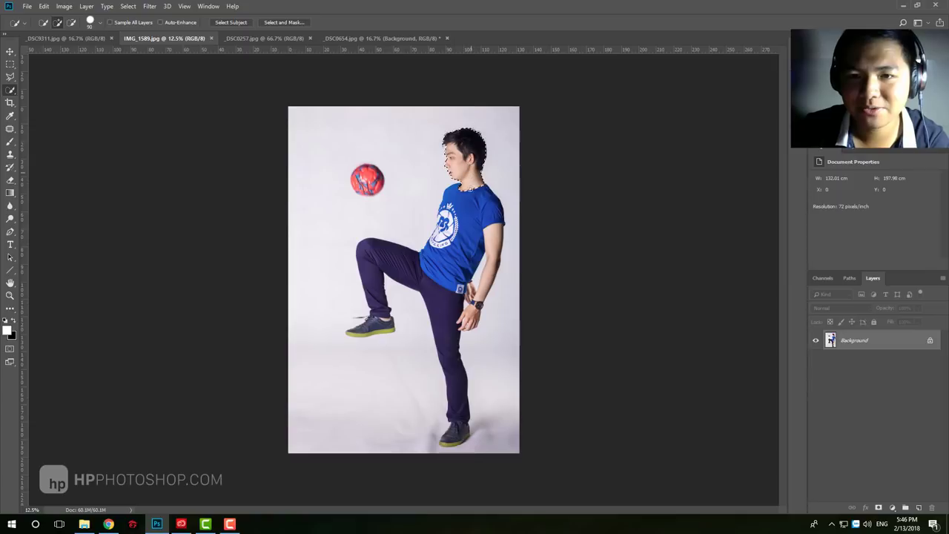
{"action": "left_click_drag", "start_coordinate": [468, 189], "coordinate": [402, 266]}
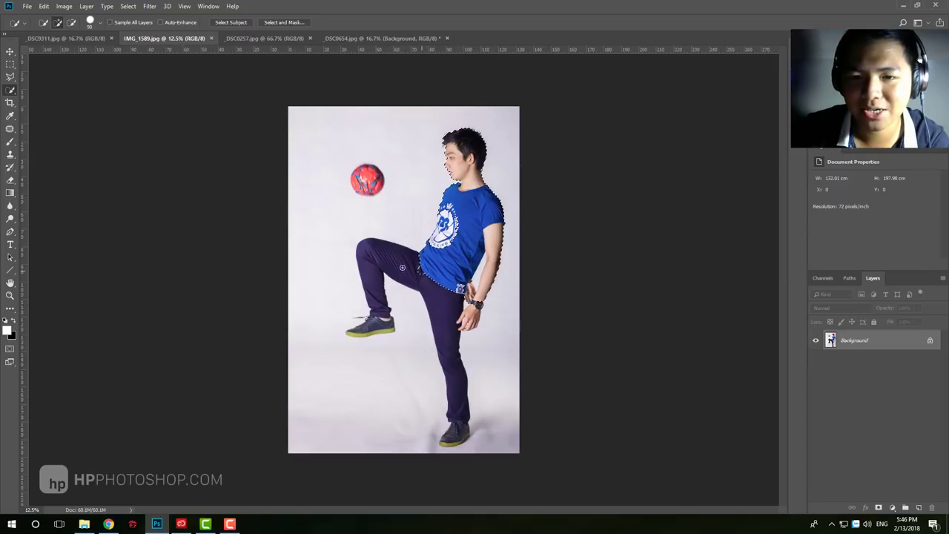
{"action": "left_click_drag", "start_coordinate": [451, 298], "coordinate": [445, 340]}
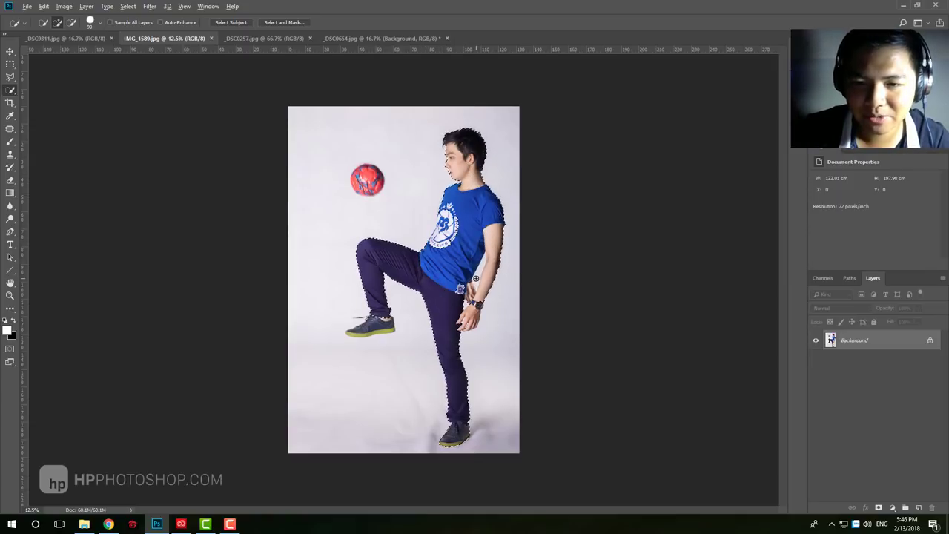
{"action": "key", "text": "alt"}
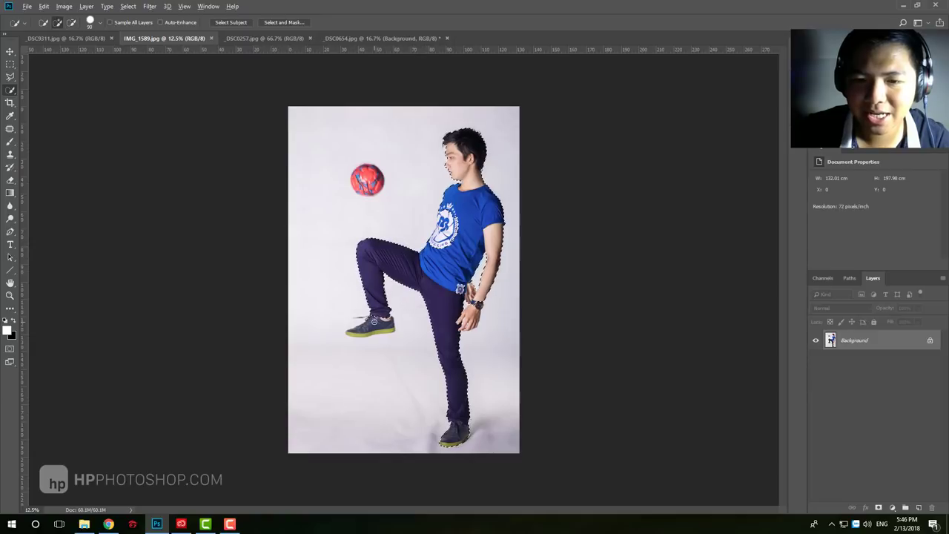
{"action": "left_click_drag", "start_coordinate": [376, 320], "coordinate": [368, 259]}
{"action": "key", "text": "ctrl+d"}
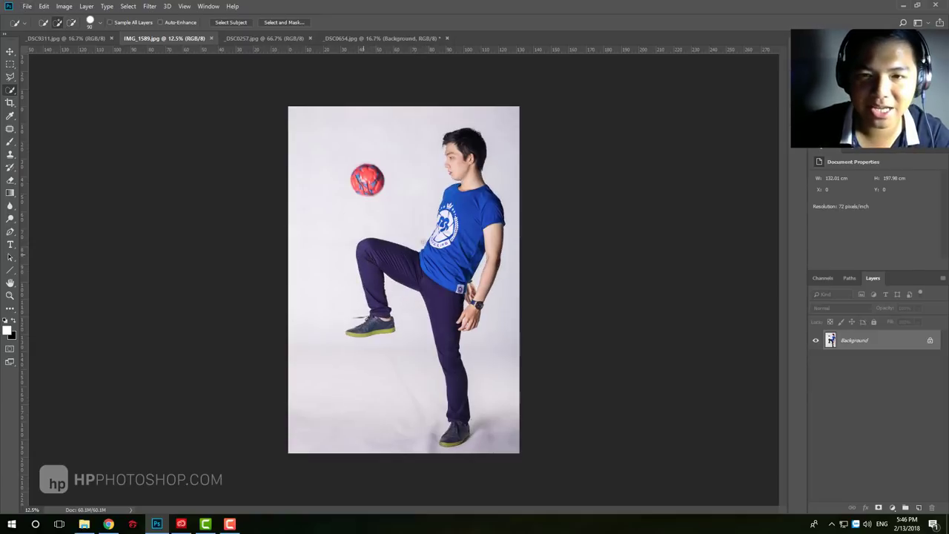
Step: Select Subject on the football player and add the whole ball to the selection
{"action": "left_click", "coordinate": [230, 27]}
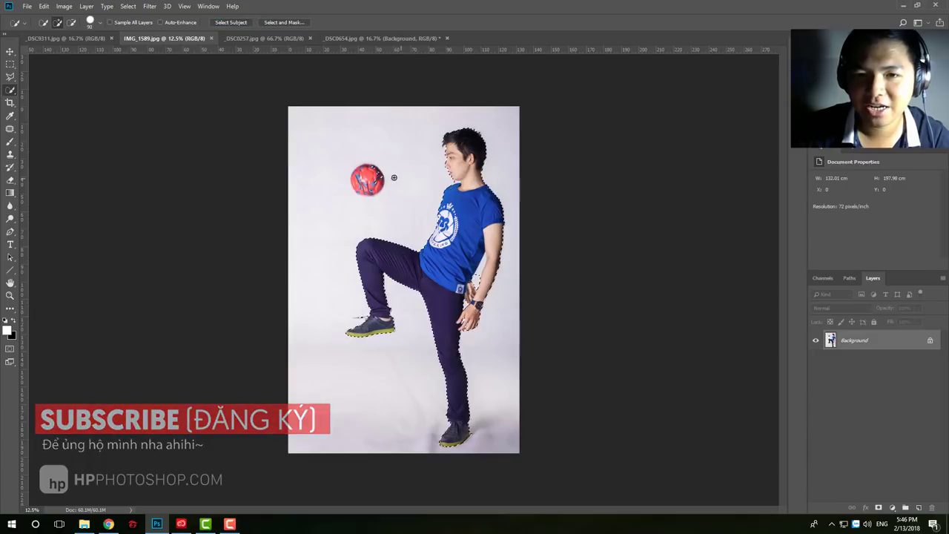
{"action": "key", "text": "z"}
{"action": "left_click", "coordinate": [346, 163]}
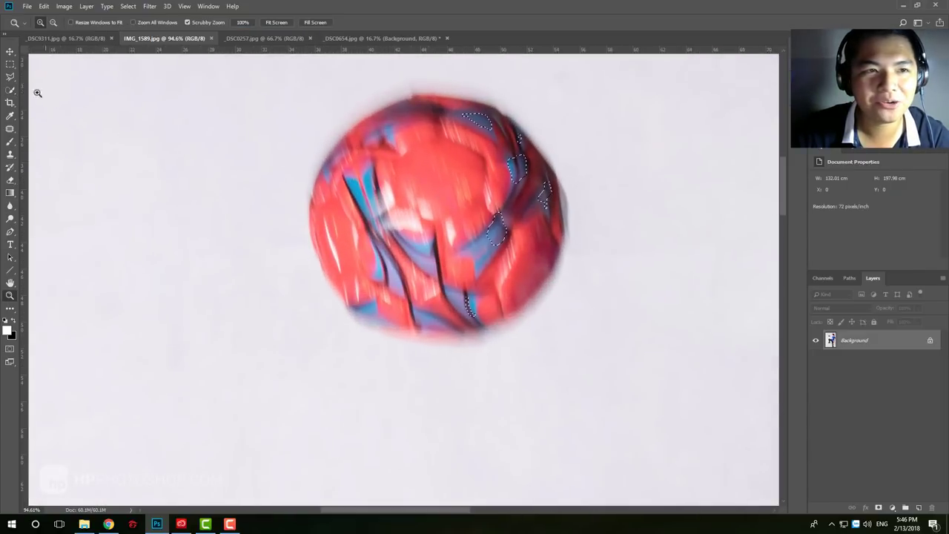
{"action": "left_click", "coordinate": [10, 90]}
{"action": "left_click_drag", "start_coordinate": [423, 138], "coordinate": [399, 251]}
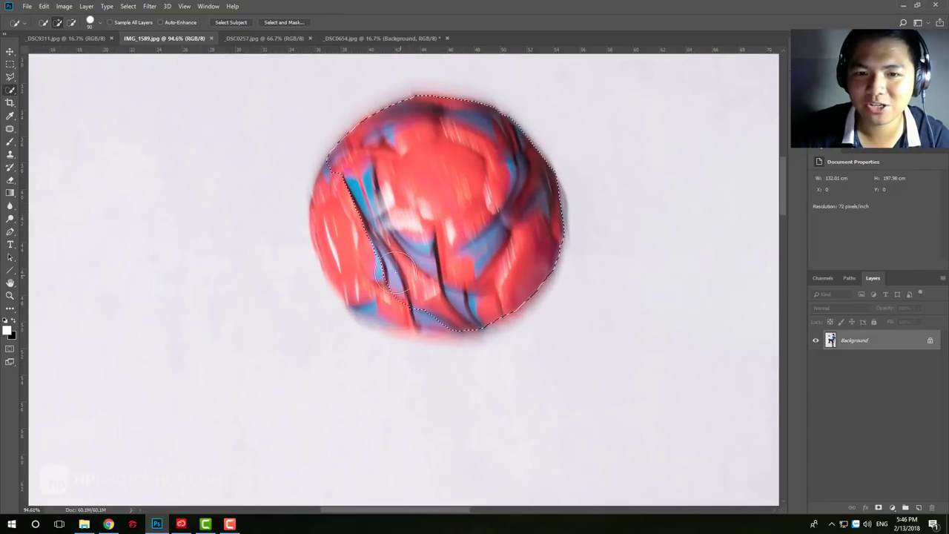
{"action": "mouse_move", "coordinate": [349, 233]}
{"action": "left_mouse_down"}
{"action": "mouse_move", "coordinate": [423, 307]}
{"action": "mouse_move", "coordinate": [377, 303]}
{"action": "left_mouse_up"}
{"action": "key", "text": "z"}
{"action": "left_click_drag", "start_coordinate": [444, 257], "coordinate": [371, 257]}
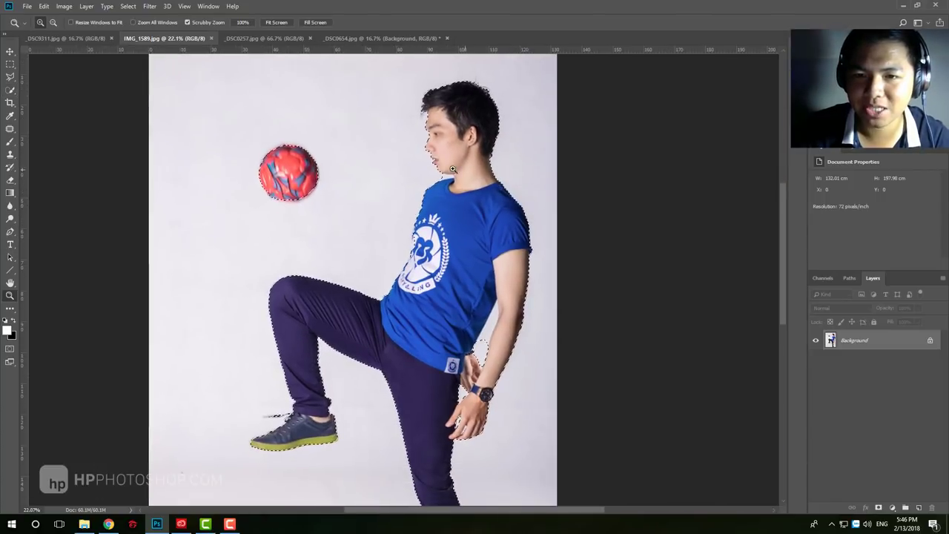
Step: With a smaller Quick Selection brush, fix the selection edge between chin and shoulder
{"action": "left_click_drag", "start_coordinate": [452, 169], "coordinate": [519, 178]}
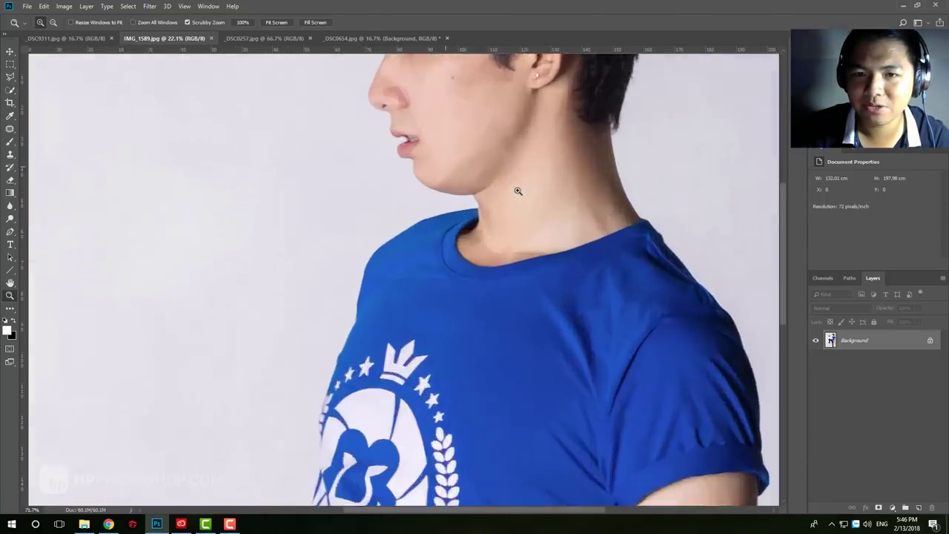
{"action": "key", "text": "w"}
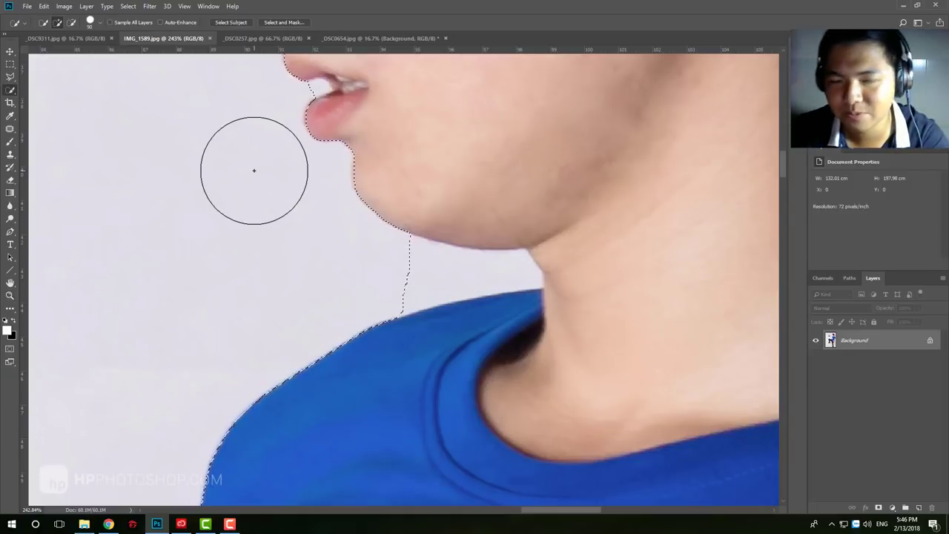
{"action": "key", "text": "bracketleft"}
{"action": "key", "text": "bracketleft"}
{"action": "key", "text": "bracketleft"}
{"action": "key", "text": "bracketleft"}
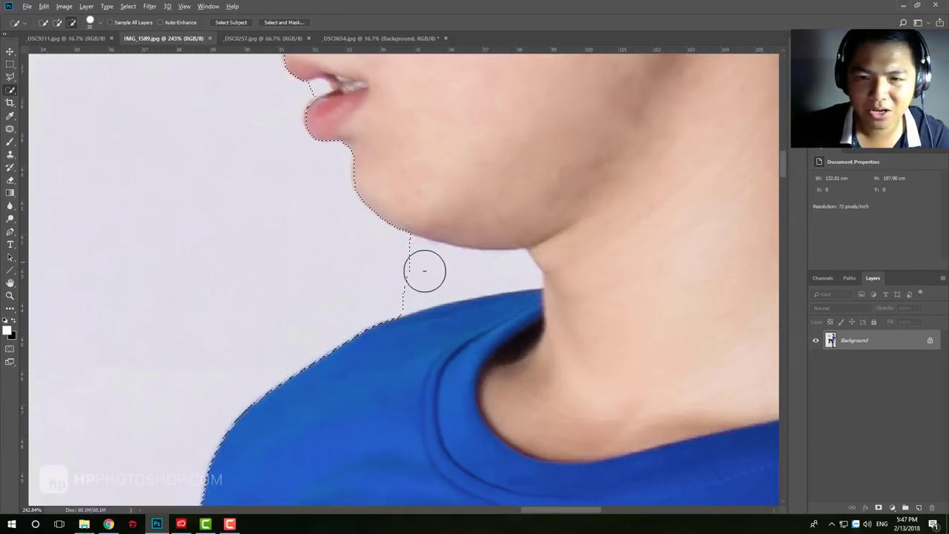
{"action": "left_click_drag", "start_coordinate": [423, 269], "coordinate": [470, 277]}
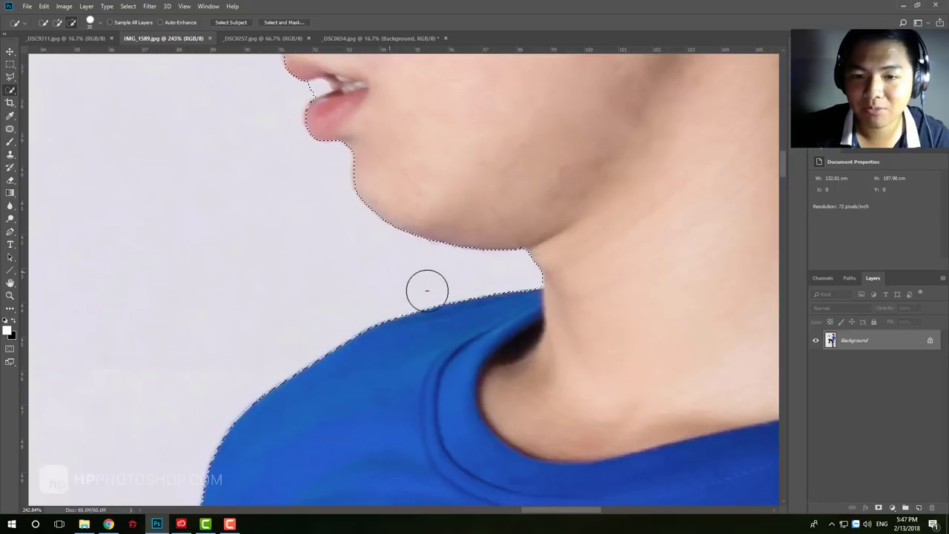
{"action": "key", "text": "z"}
{"action": "left_click_drag", "start_coordinate": [381, 314], "coordinate": [269, 265]}
{"action": "key", "text": "ctrl+0"}
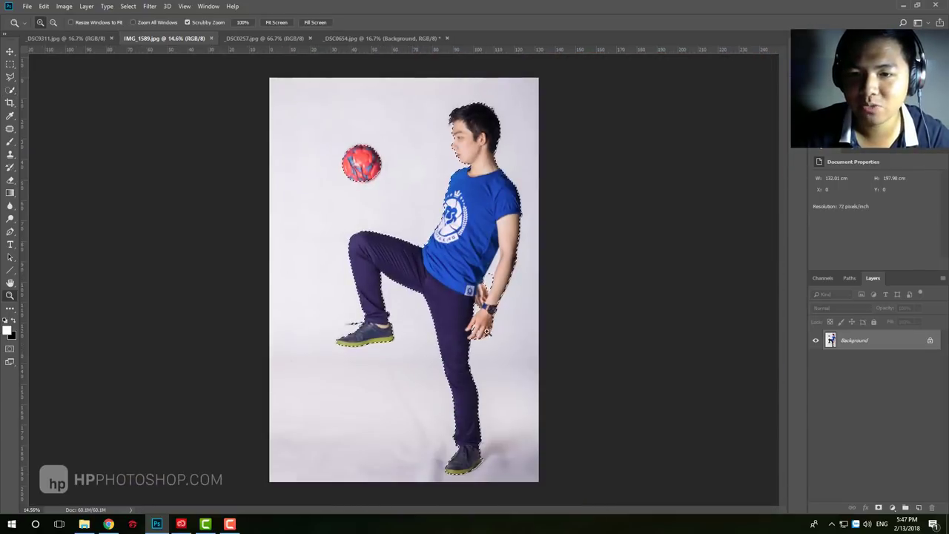
Step: Clean up the selection gap between arm and torso, then deselect
{"action": "left_click_drag", "start_coordinate": [459, 311], "coordinate": [504, 296]}
{"action": "key", "text": "w"}
{"action": "mouse_move", "coordinate": [488, 258]}
{"action": "left_mouse_down"}
{"action": "mouse_move", "coordinate": [426, 393]}
{"action": "mouse_move", "coordinate": [479, 364]}
{"action": "left_mouse_up"}
{"action": "scroll", "coordinate": [479, 365], "scroll_direction": "down", "scroll_amount": 3}
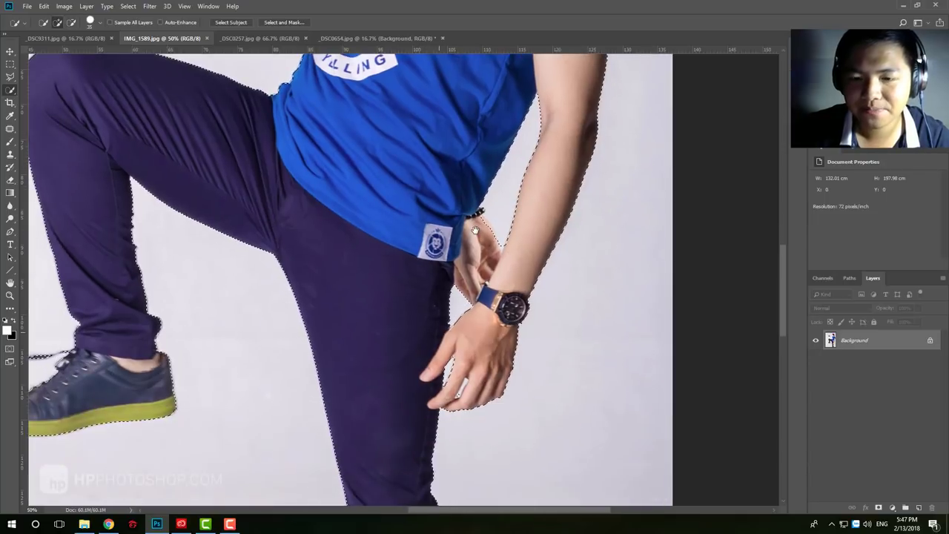
{"action": "key", "text": "z"}
{"action": "left_click_drag", "start_coordinate": [475, 230], "coordinate": [429, 260]}
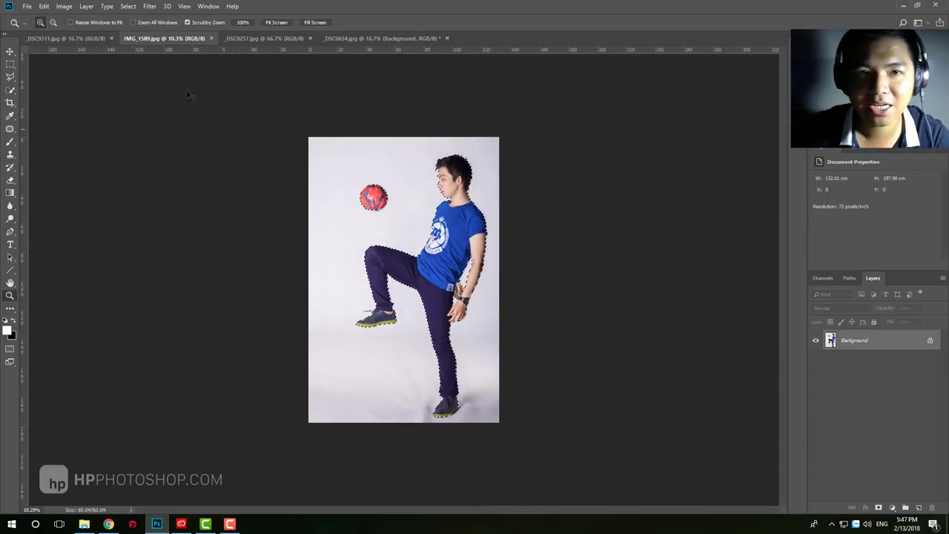
{"action": "key", "text": "ctrl+d"}
Step: Run Select Subject on the corgi photo _DSC9311, then deselect and return to IMG_1589.jpg
{"action": "left_click", "coordinate": [94, 38]}
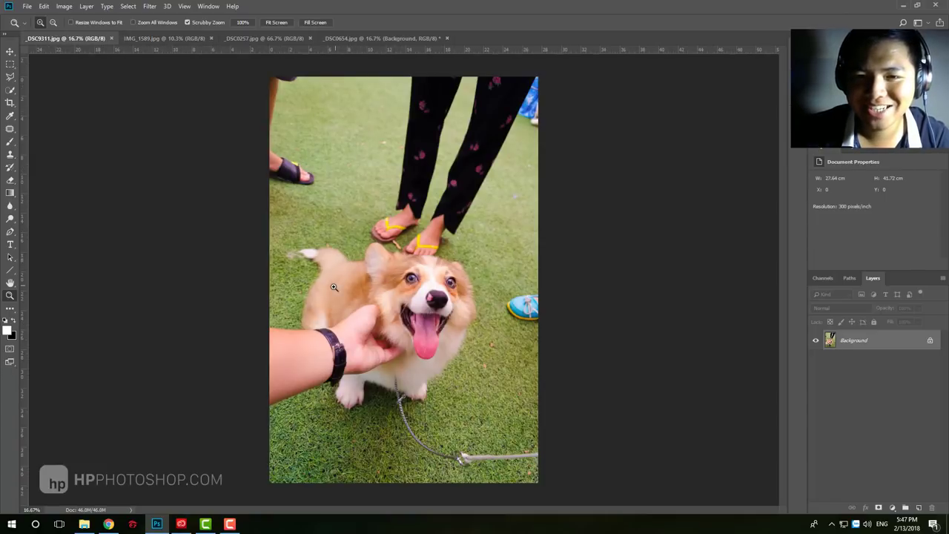
{"action": "left_click", "coordinate": [11, 89]}
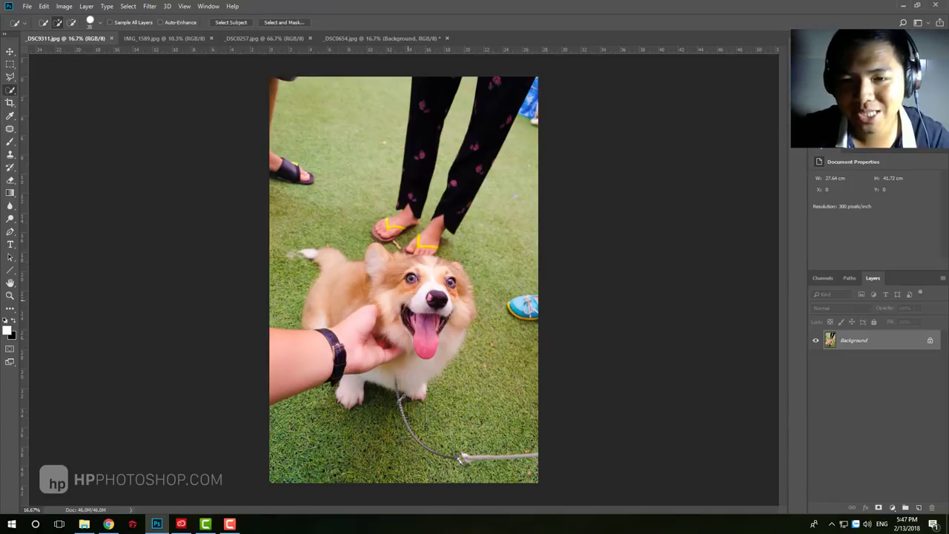
{"action": "left_click", "coordinate": [235, 23]}
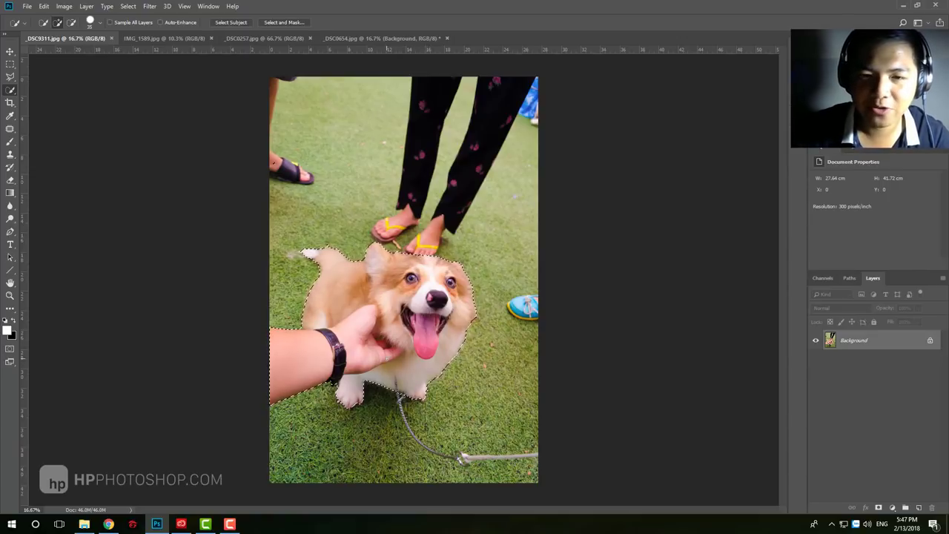
{"action": "left_click", "coordinate": [129, 6]}
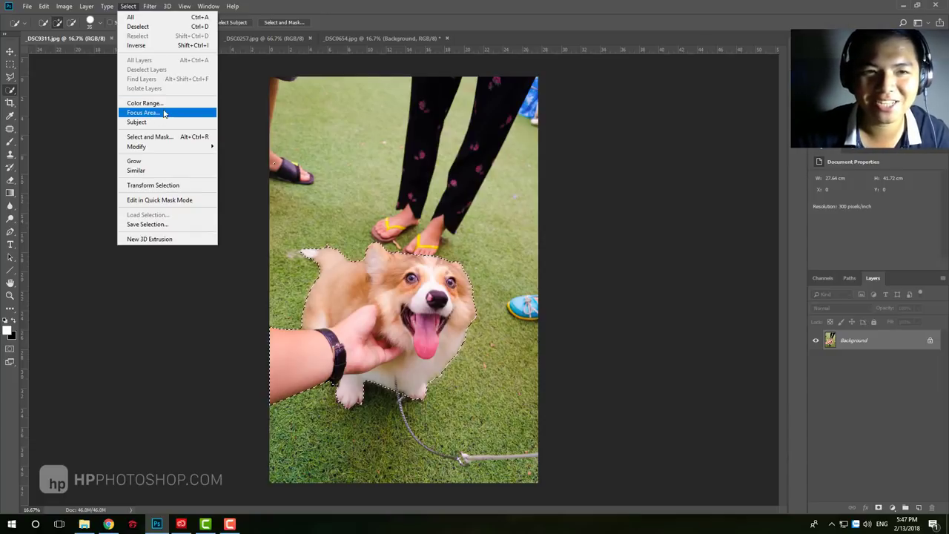
{"action": "left_click", "coordinate": [165, 113]}
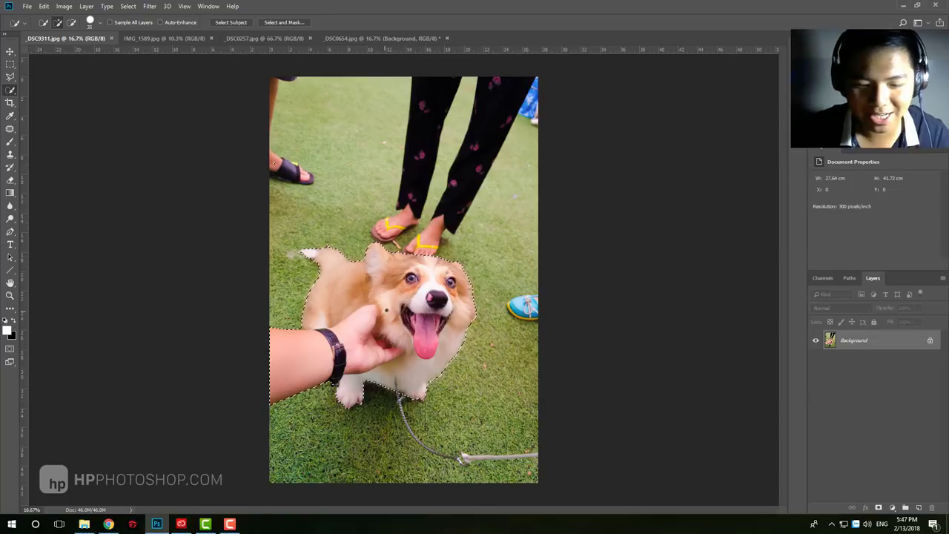
{"action": "key", "text": "ctrl+d"}
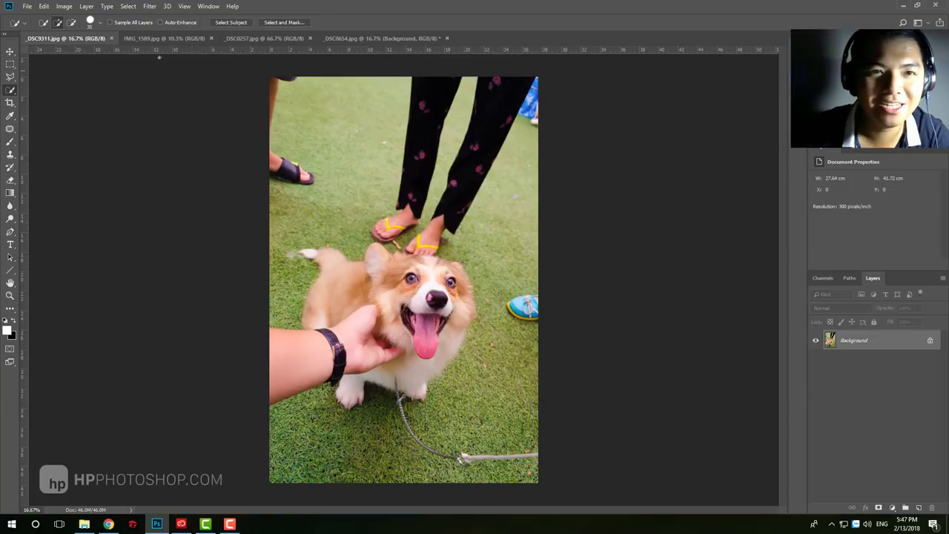
{"action": "left_click", "coordinate": [152, 40]}
Step: Show the boy photo _DSC0257.jpg, briefly opening and closing the Creative Cloud panel
{"action": "left_click", "coordinate": [267, 36]}
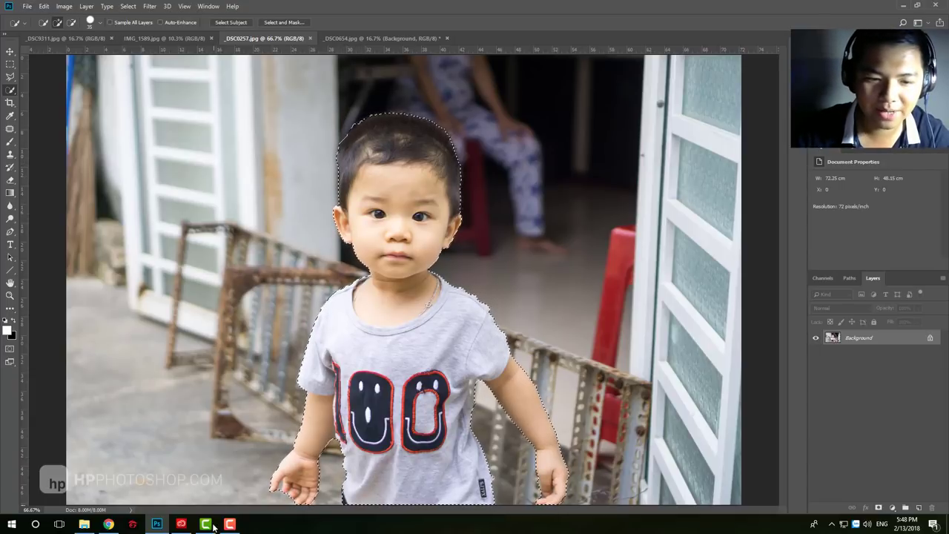
{"action": "left_click", "coordinate": [181, 523]}
{"action": "left_click", "coordinate": [591, 4]}
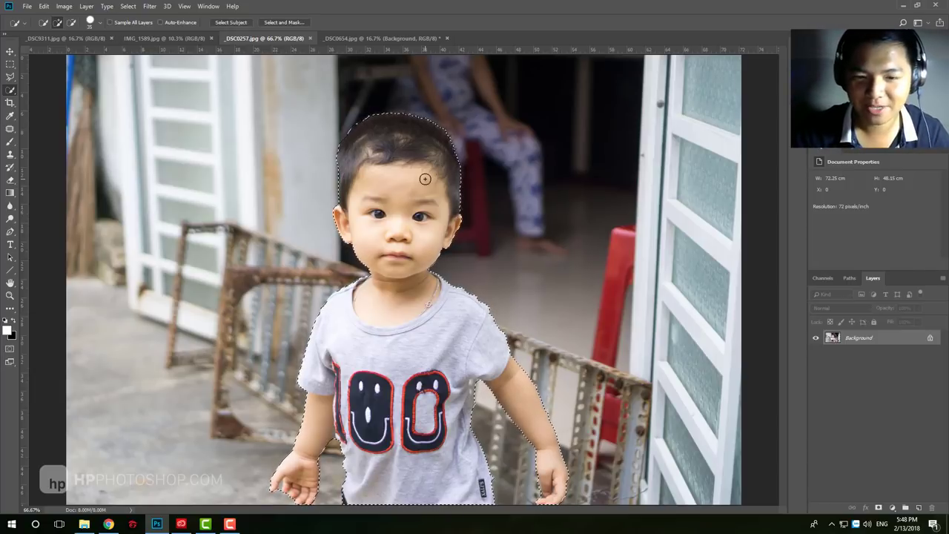
Step: Feather the boy's selection by 50 pixels
{"action": "right_click", "coordinate": [394, 173]}
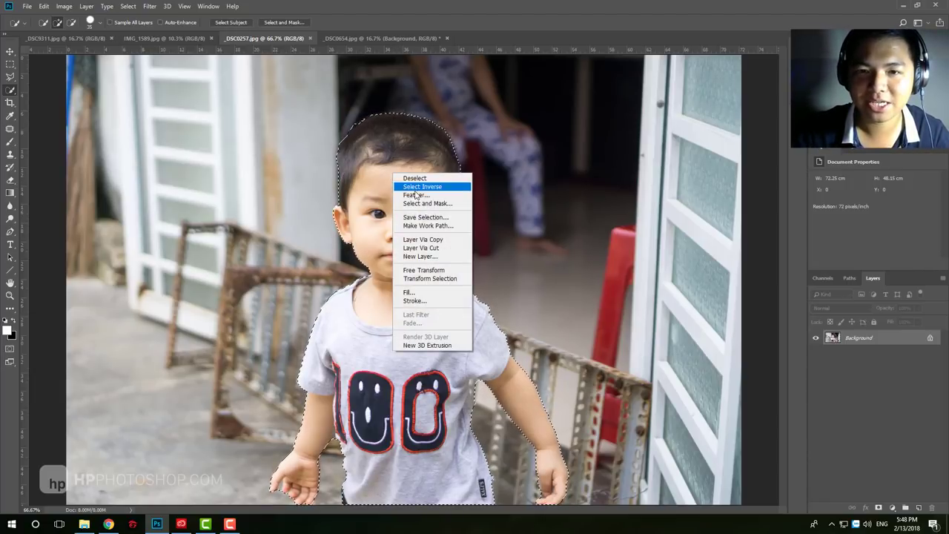
{"action": "left_click", "coordinate": [416, 194]}
{"action": "type", "text": "50"}
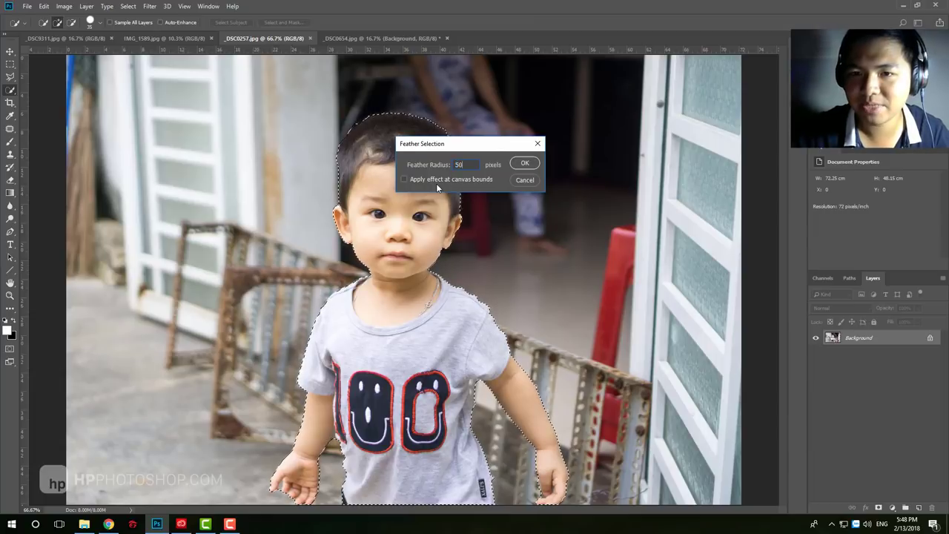
{"action": "key", "text": "Return"}
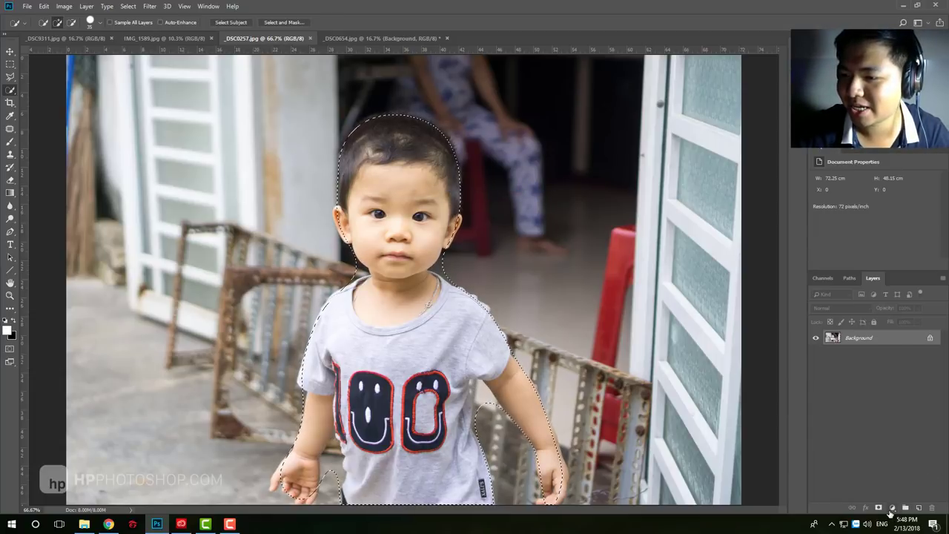
{"action": "left_click", "coordinate": [892, 507]}
{"action": "key", "text": "Escape"}
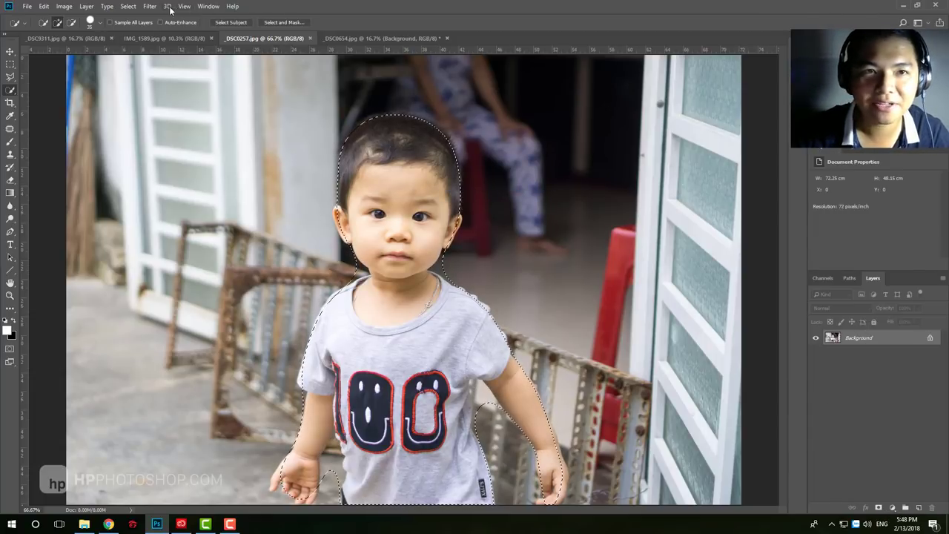
Step: Apply Imagenomic Portraiture with the Smoothing: Normal preset
{"action": "left_click", "coordinate": [149, 6]}
{"action": "left_click", "coordinate": [292, 218]}
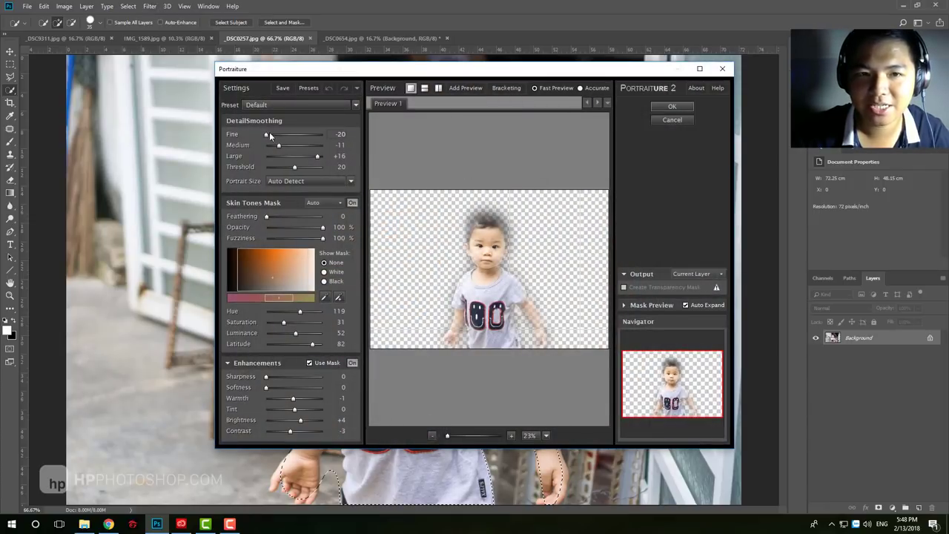
{"action": "left_click", "coordinate": [296, 105]}
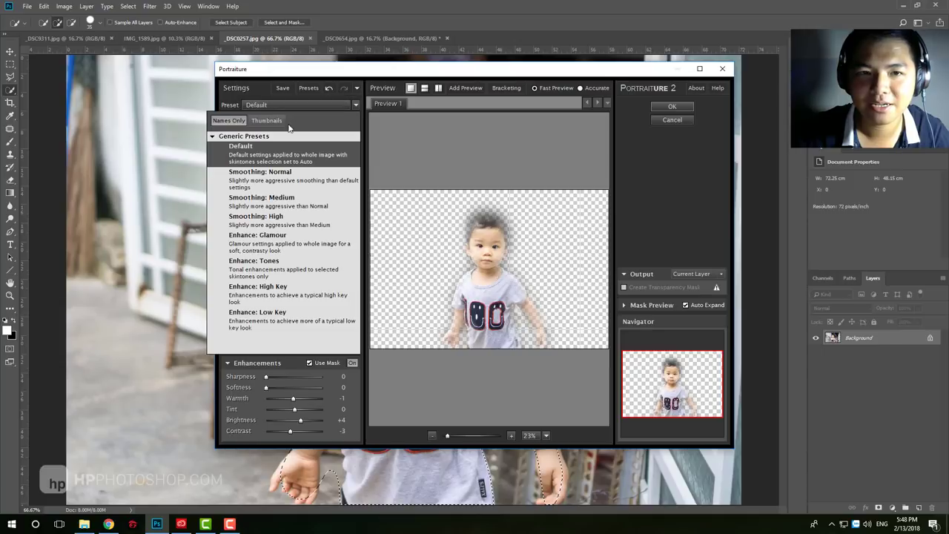
{"action": "left_click", "coordinate": [260, 174]}
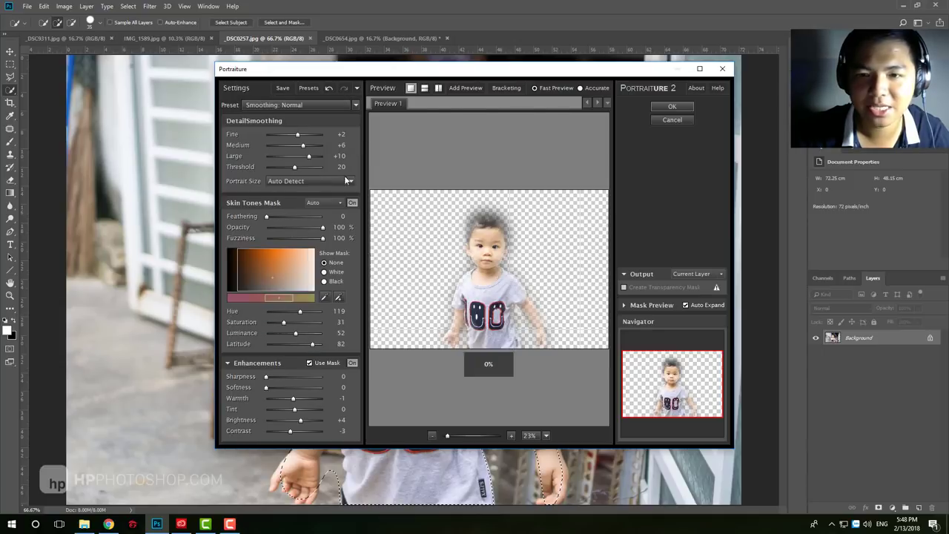
{"action": "left_click", "coordinate": [671, 106]}
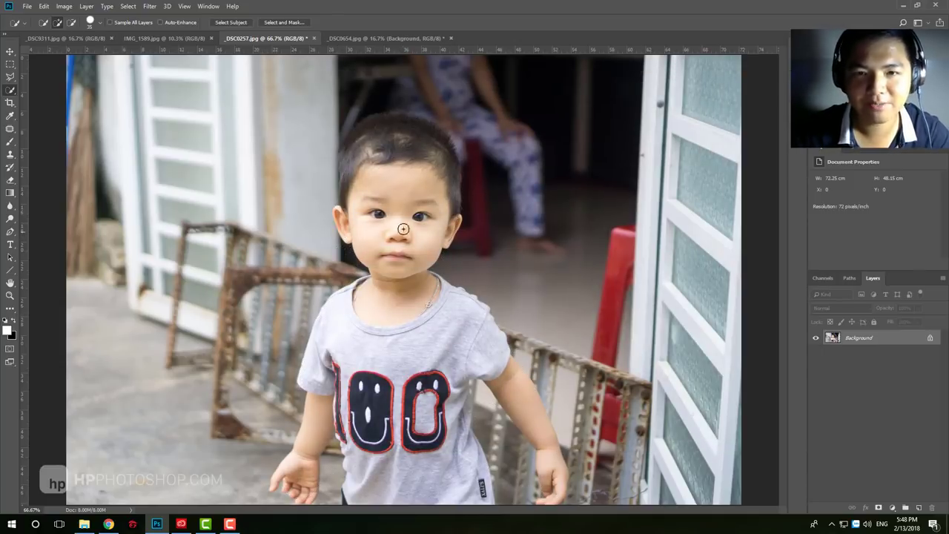
Step: Zoom into the boy's smoothed face, deselect, and zoom back out to the full photo
{"action": "key", "text": "z"}
{"action": "mouse_move", "coordinate": [395, 215]}
{"action": "left_mouse_down"}
{"action": "mouse_move", "coordinate": [453, 205]}
{"action": "mouse_move", "coordinate": [470, 222]}
{"action": "left_mouse_up"}
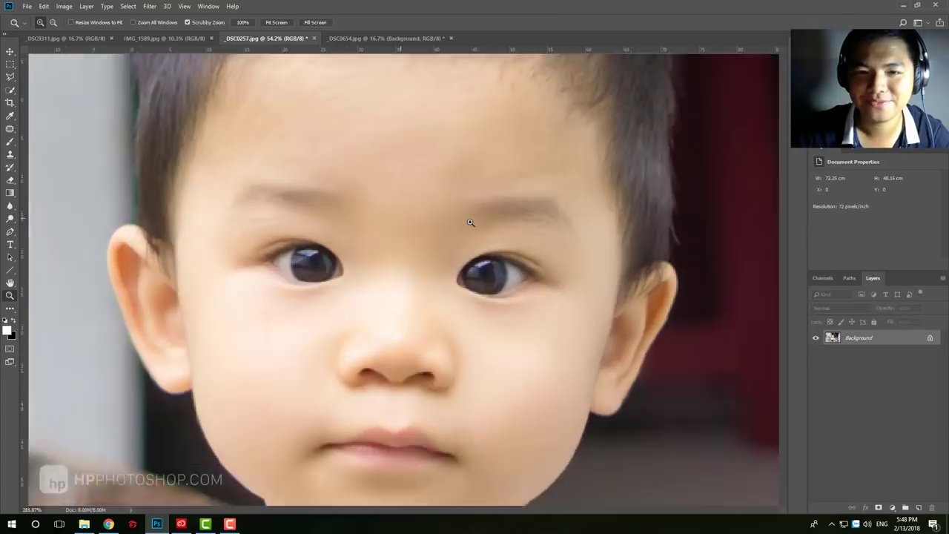
{"action": "key", "text": "ctrl+d"}
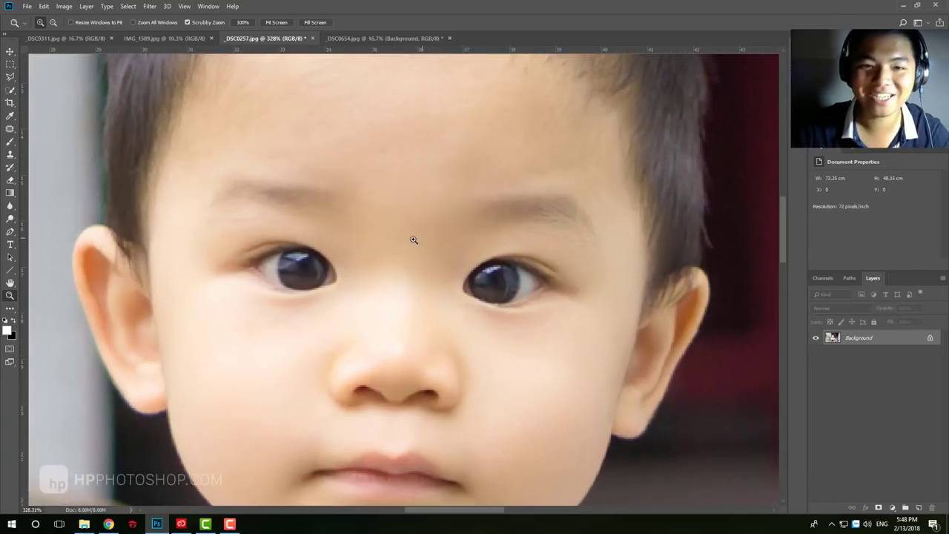
{"action": "left_click_drag", "start_coordinate": [413, 239], "coordinate": [367, 244]}
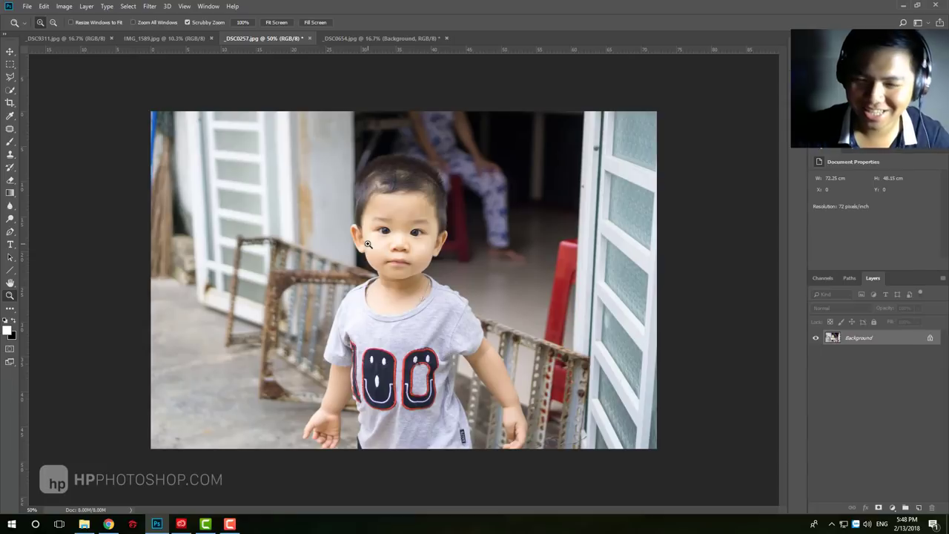